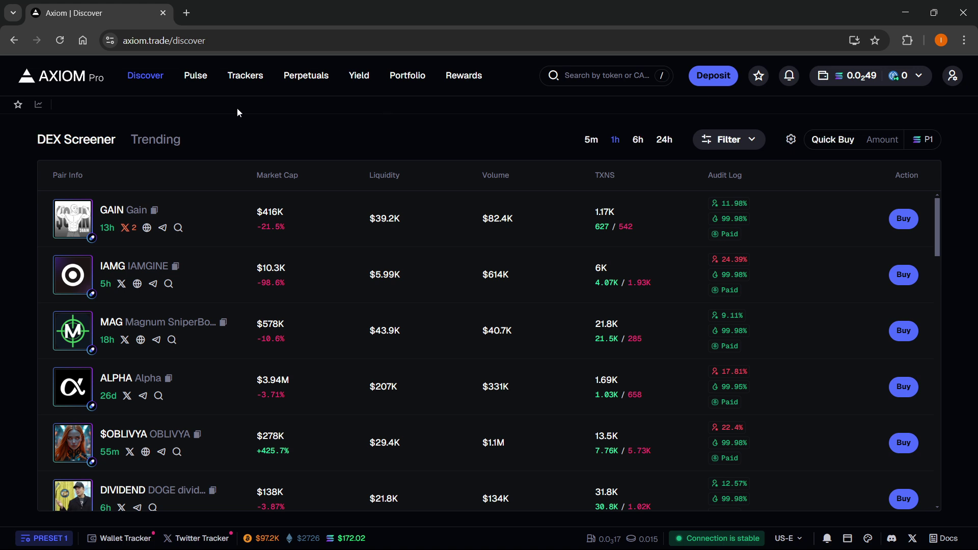
Reload the Discover page and scroll through the DEX Screener pair list.
{"action": "left_click", "coordinate": [59, 84]}
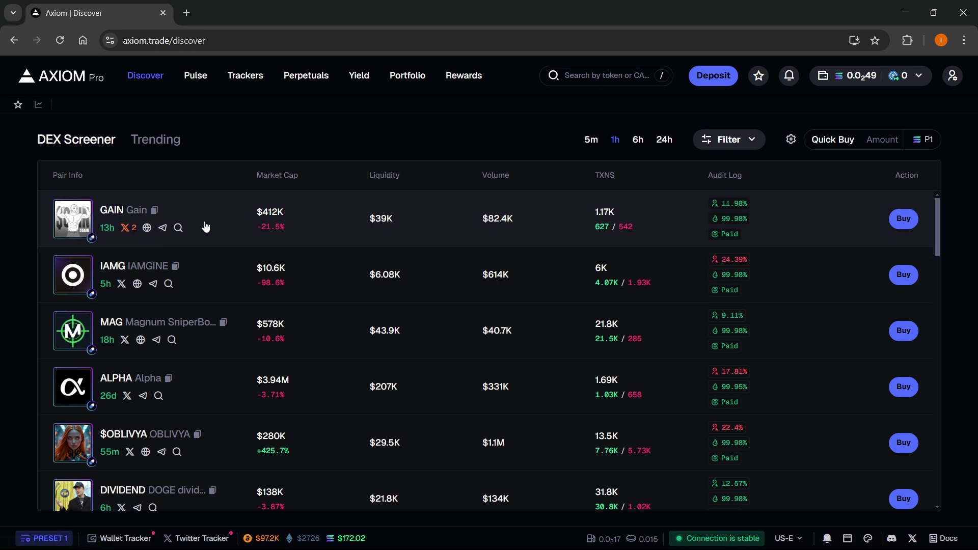
{"action": "scroll", "coordinate": [192, 219], "scroll_direction": "down", "scroll_amount": 2}
{"action": "scroll", "coordinate": [191, 243], "scroll_direction": "up", "scroll_amount": 2}
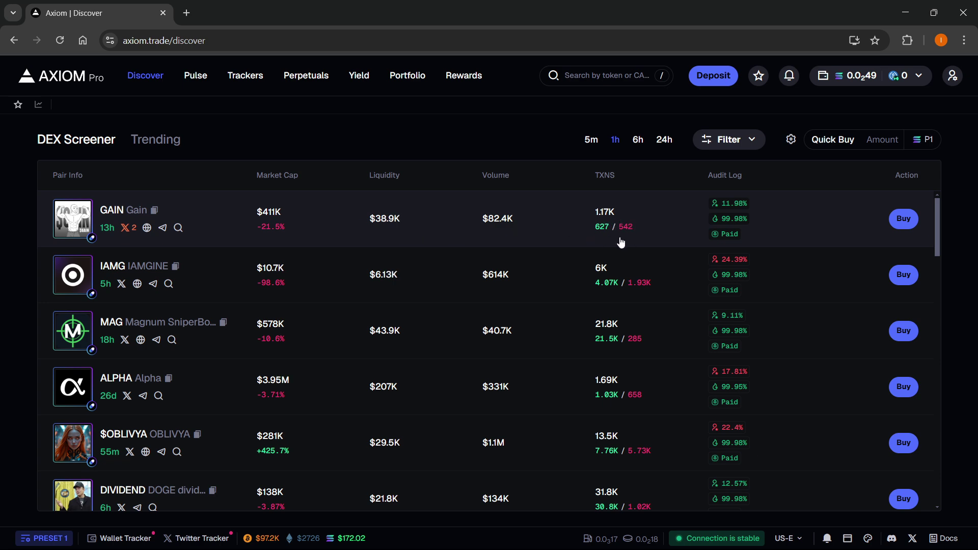
{"action": "scroll", "coordinate": [561, 206], "scroll_direction": "down", "scroll_amount": 1}
{"action": "scroll", "coordinate": [548, 209], "scroll_direction": "down", "scroll_amount": 1}
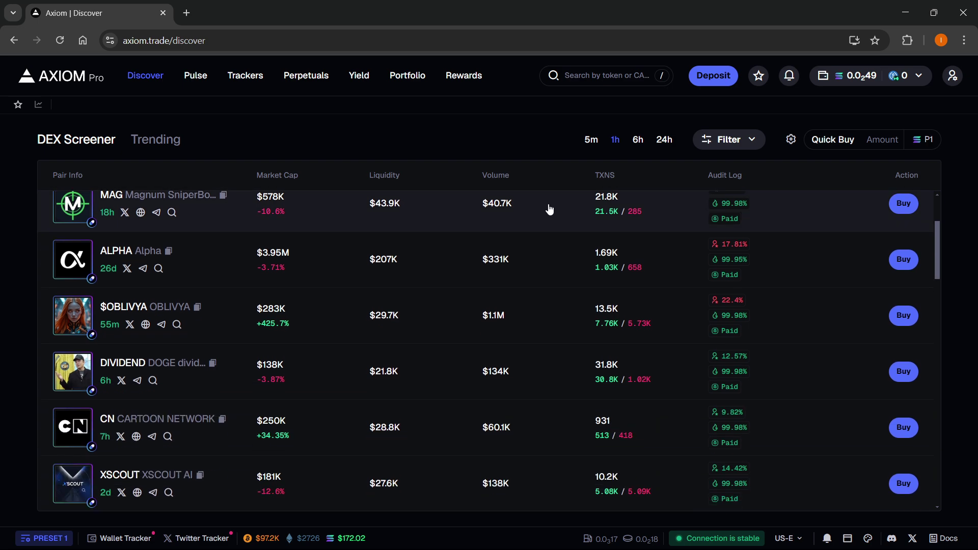
{"action": "scroll", "coordinate": [541, 229], "scroll_direction": "up", "scroll_amount": 2}
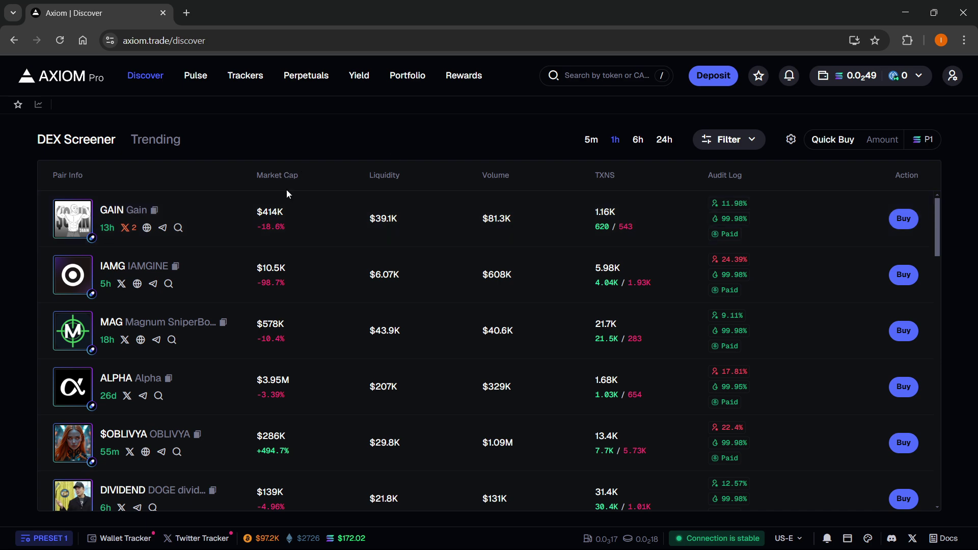
{"action": "scroll", "coordinate": [280, 227], "scroll_direction": "down", "scroll_amount": 1}
{"action": "scroll", "coordinate": [272, 242], "scroll_direction": "down", "scroll_amount": 2}
{"action": "scroll", "coordinate": [270, 244], "scroll_direction": "up", "scroll_amount": 3}
Switch the screener timeframe through 5m and 6h to 24h, and close the Filter dialog unchanged.
{"action": "left_click", "coordinate": [591, 141]}
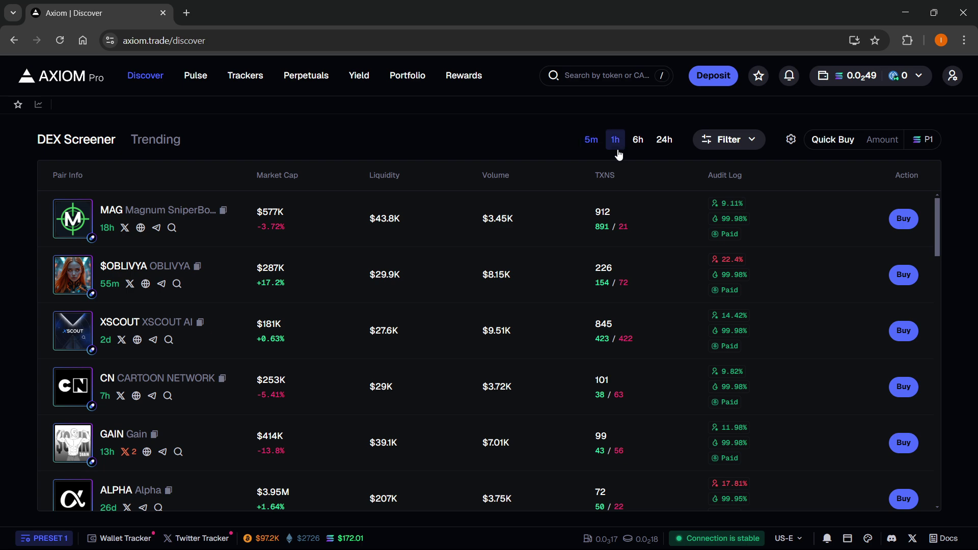
{"action": "left_click", "coordinate": [615, 143]}
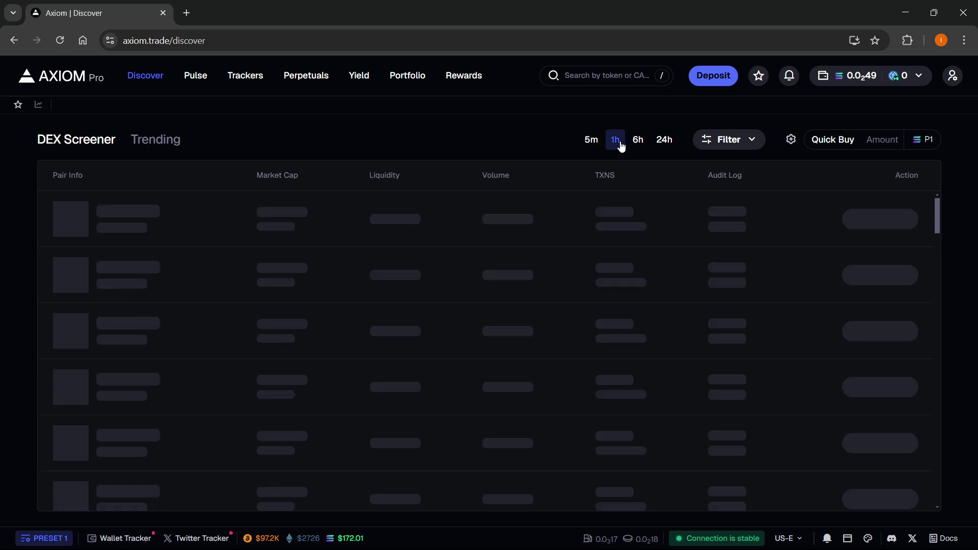
{"action": "left_click", "coordinate": [661, 144]}
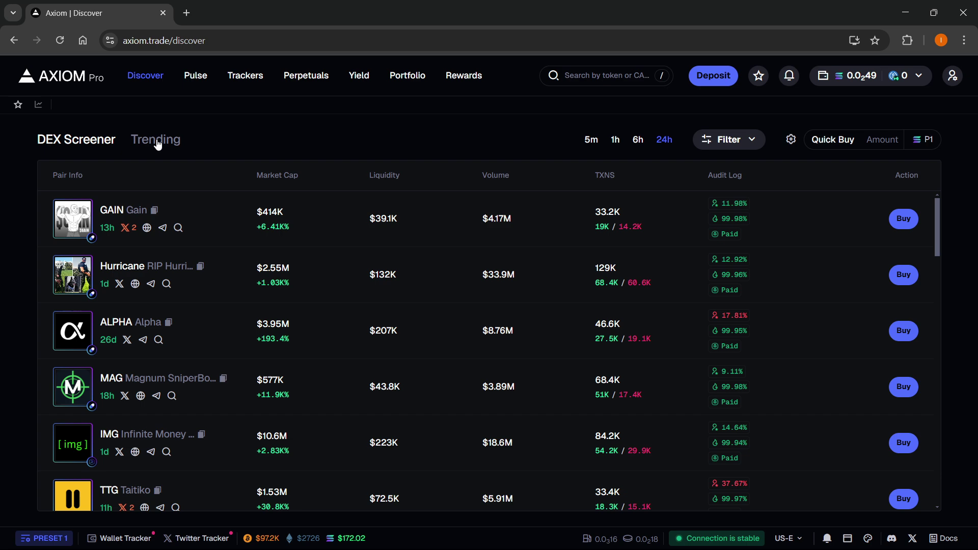
{"action": "left_click", "coordinate": [736, 139]}
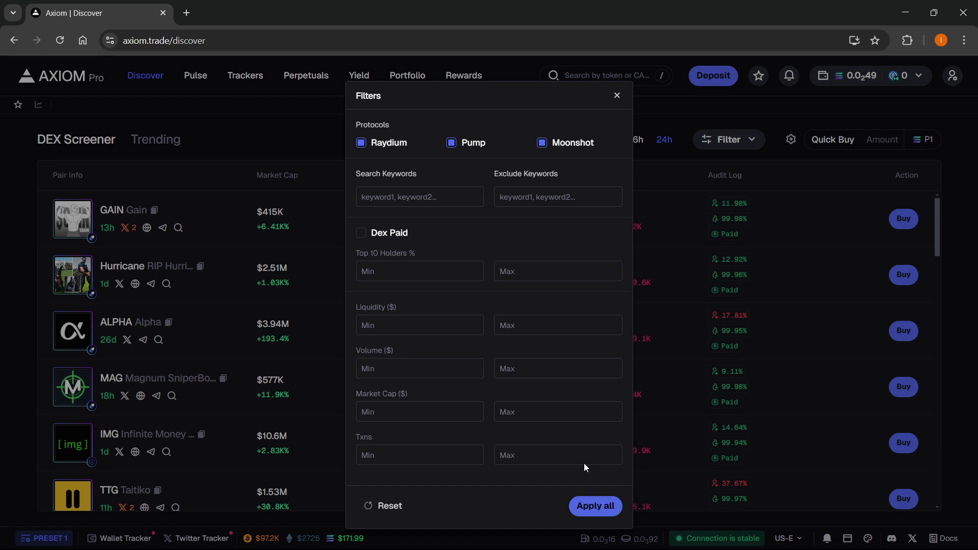
{"action": "left_click", "coordinate": [616, 96]}
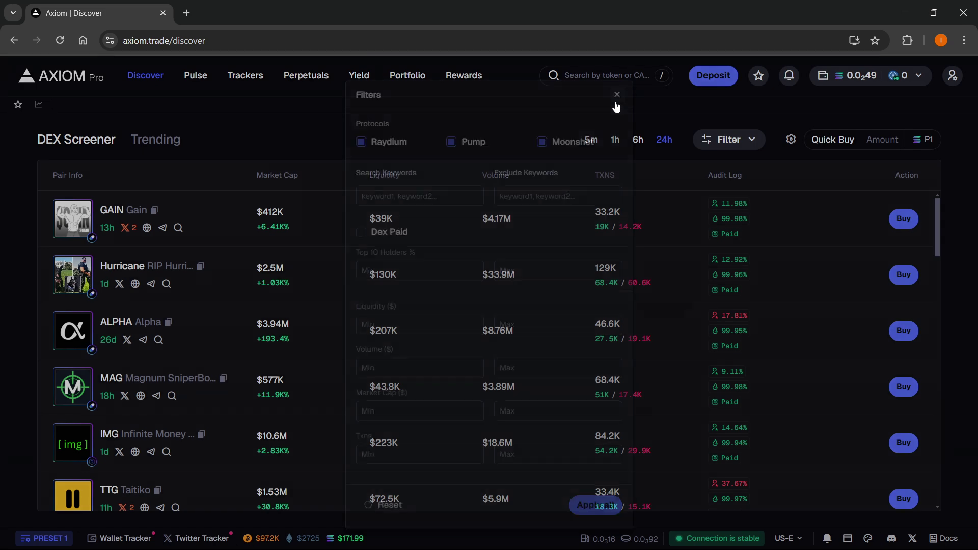
{"action": "left_click", "coordinate": [791, 140]}
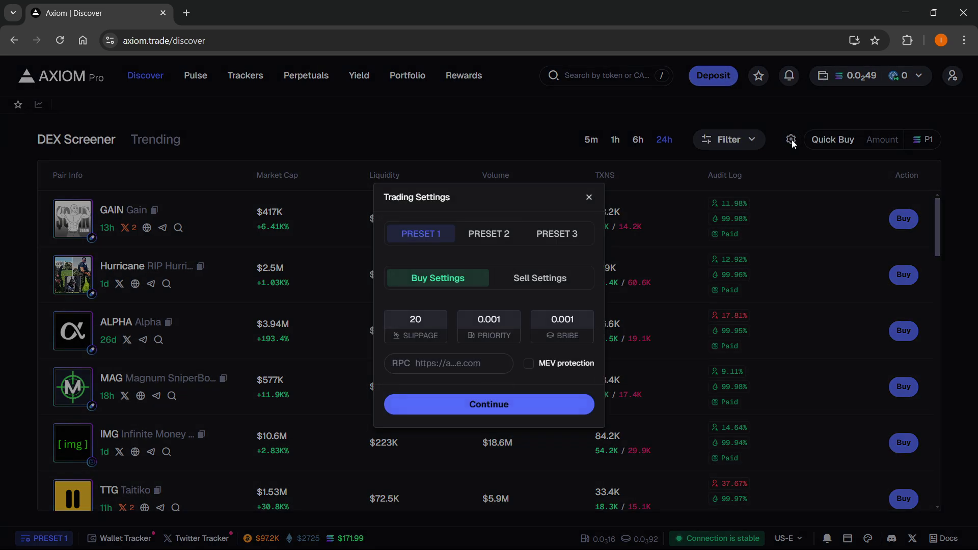
{"action": "left_click", "coordinate": [482, 239]}
{"action": "left_click", "coordinate": [545, 237]}
{"action": "left_click", "coordinate": [504, 241]}
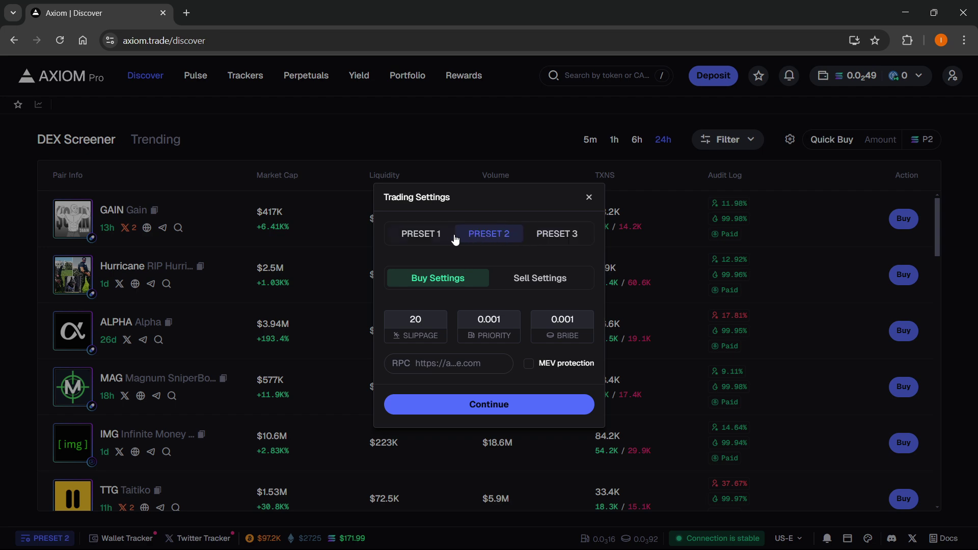
{"action": "left_click", "coordinate": [418, 237]}
{"action": "left_click", "coordinate": [503, 237]}
{"action": "left_click", "coordinate": [549, 238]}
{"action": "left_click", "coordinate": [432, 234]}
{"action": "left_click", "coordinate": [591, 197]}
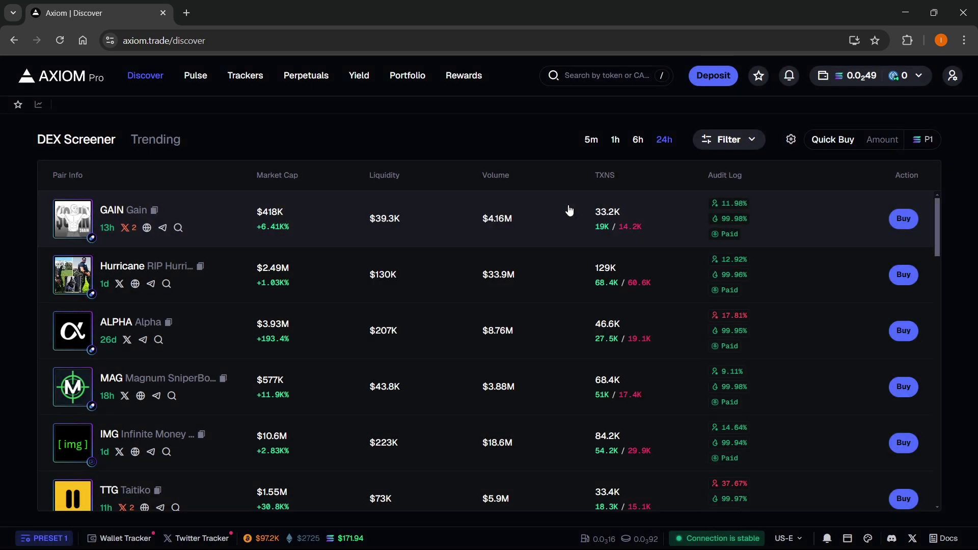
{"action": "left_click", "coordinate": [49, 540]}
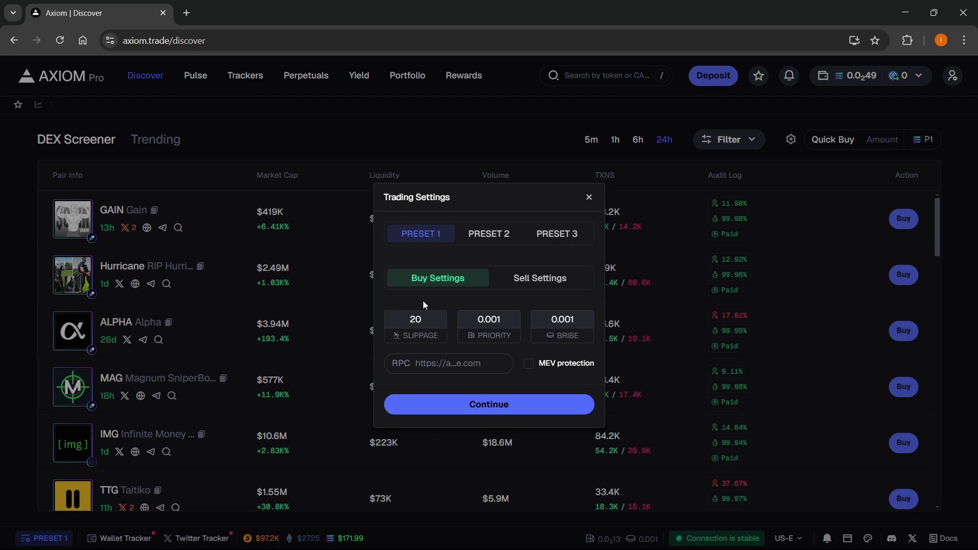
{"action": "left_click", "coordinate": [589, 199]}
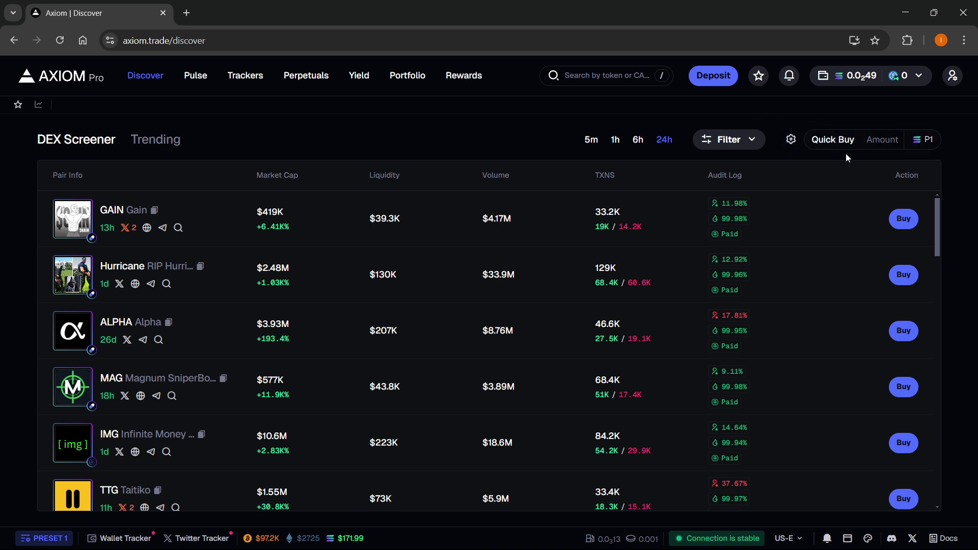
{"action": "left_click", "coordinate": [871, 142]}
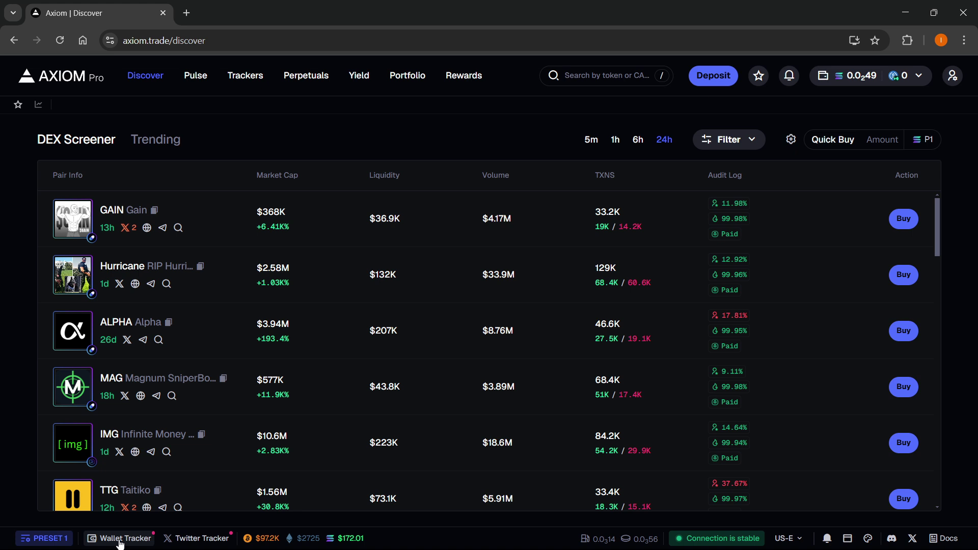
{"action": "left_click", "coordinate": [120, 540]}
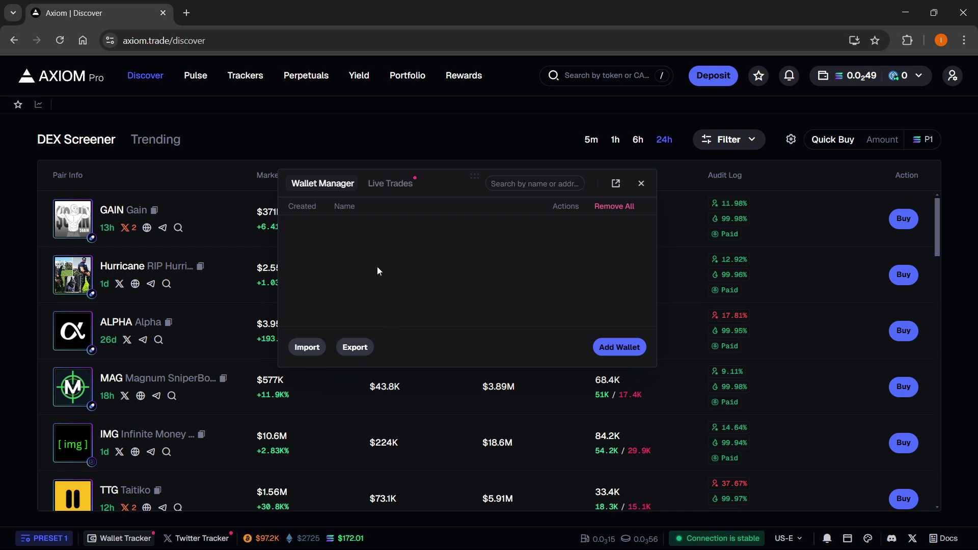
{"action": "left_click", "coordinate": [609, 349]}
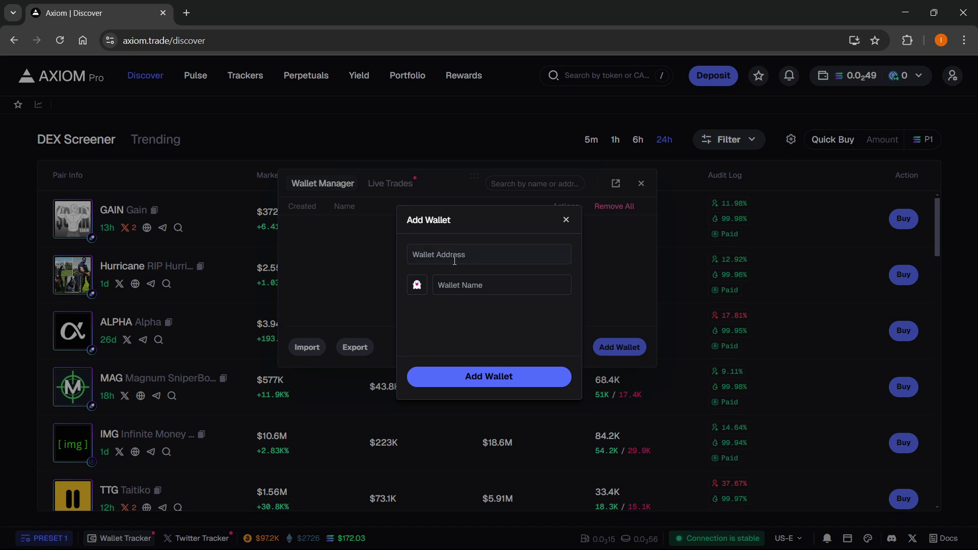
{"action": "left_click", "coordinate": [418, 291]}
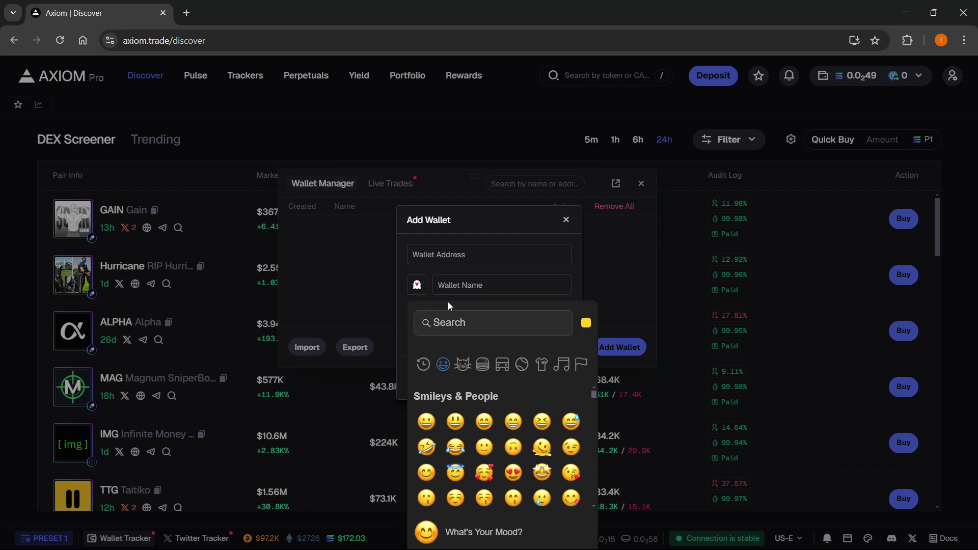
{"action": "left_click", "coordinate": [527, 224]}
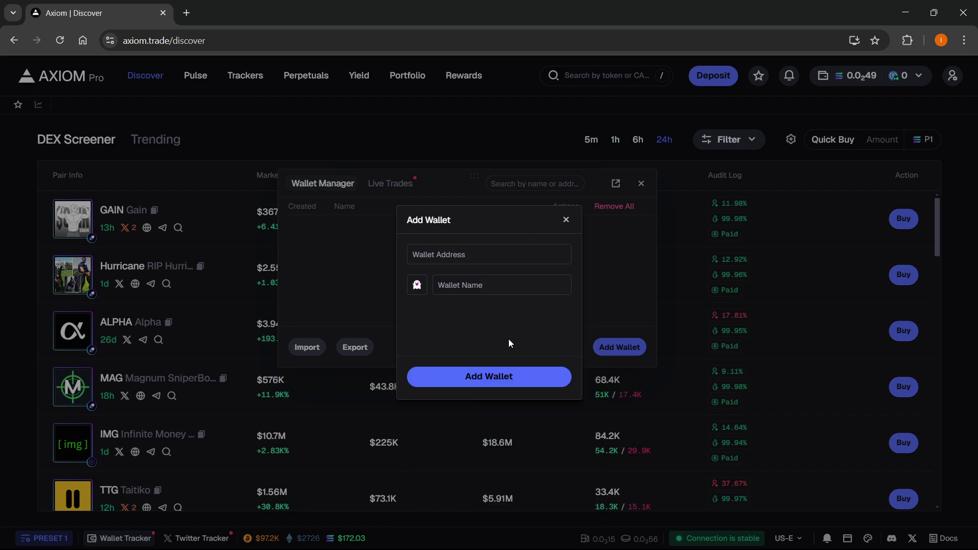
{"action": "left_click", "coordinate": [566, 220]}
{"action": "left_click", "coordinate": [389, 191]}
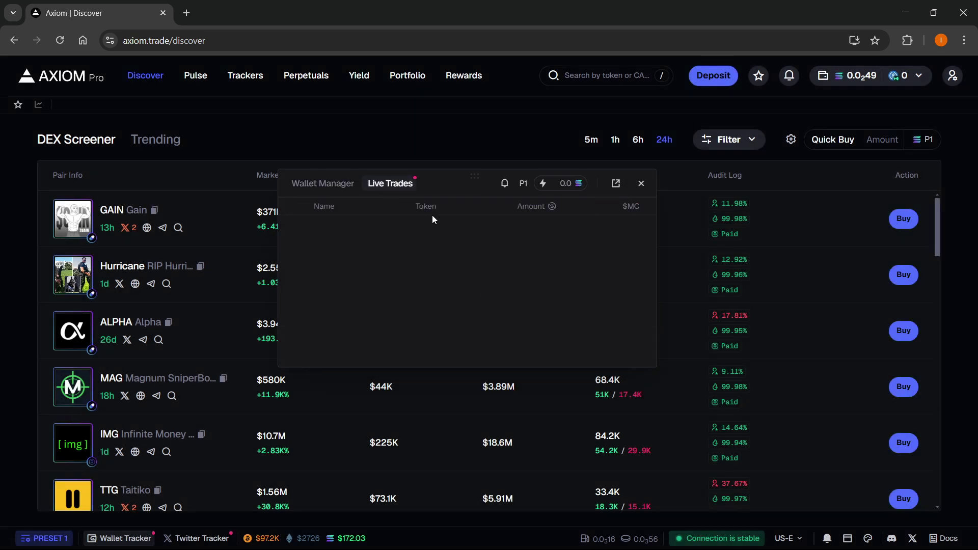
{"action": "left_click", "coordinate": [326, 183]}
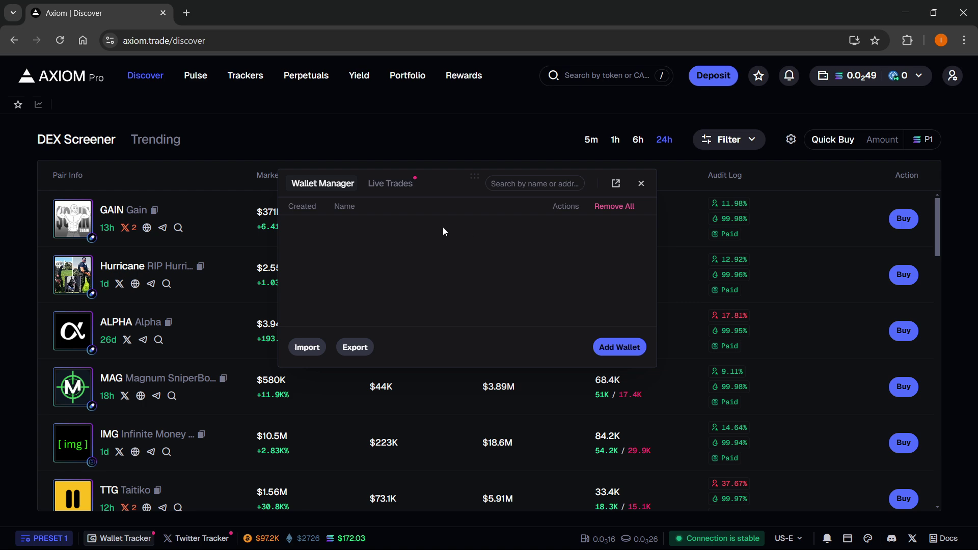
{"action": "left_click", "coordinate": [641, 183]}
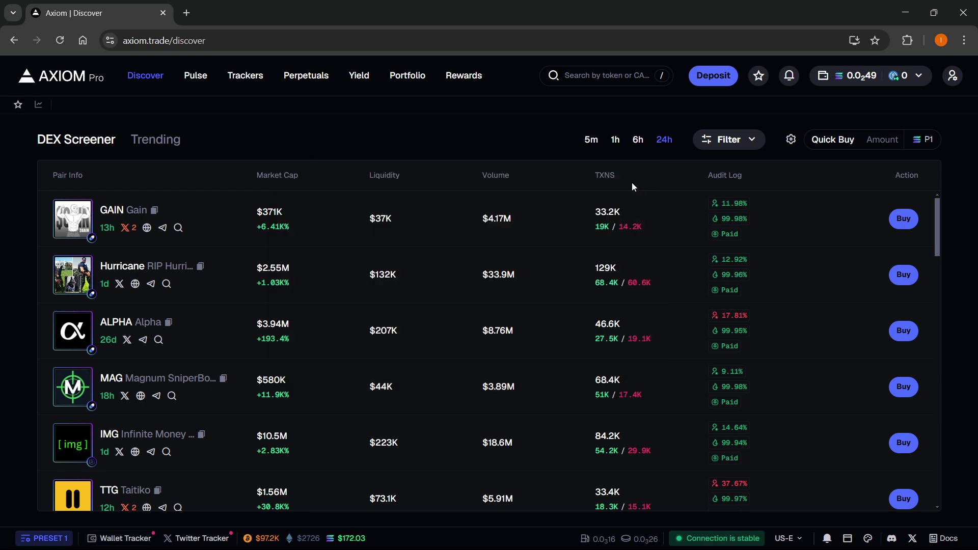
Open the Twitter Alerts feed from the footer and nudge its panel down.
{"action": "left_click", "coordinate": [204, 540]}
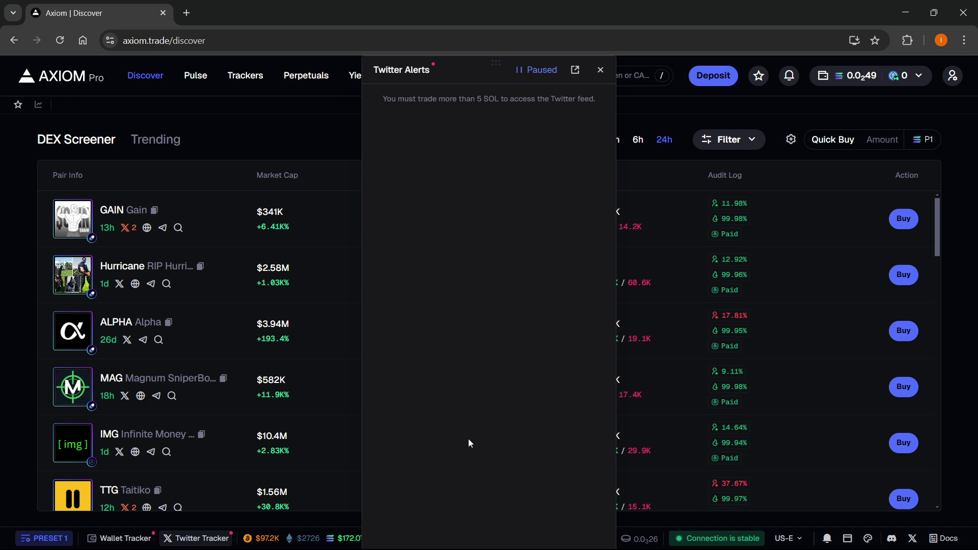
{"action": "left_click_drag", "start_coordinate": [484, 80], "coordinate": [454, 79]}
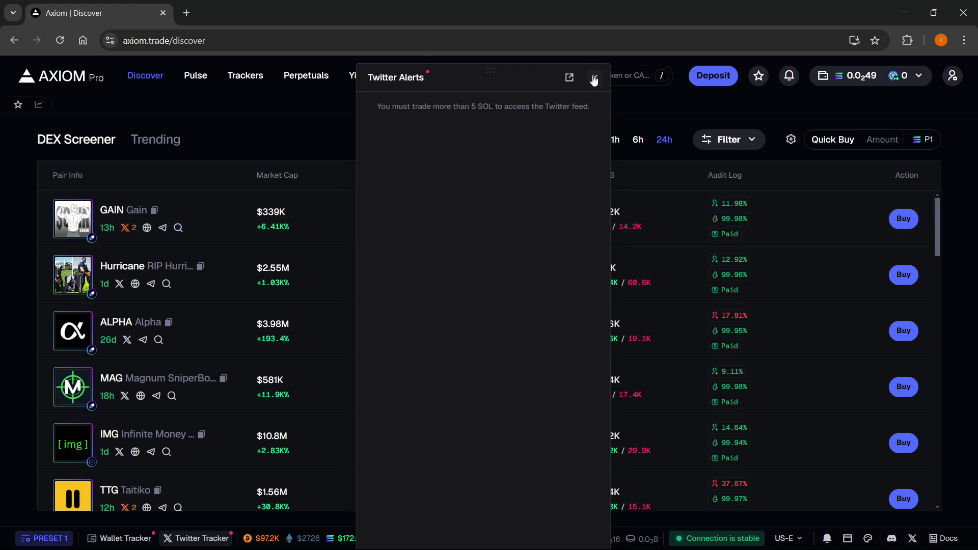
Close Twitter Alerts and check the server region list, keeping US-E.
{"action": "left_click", "coordinate": [594, 77]}
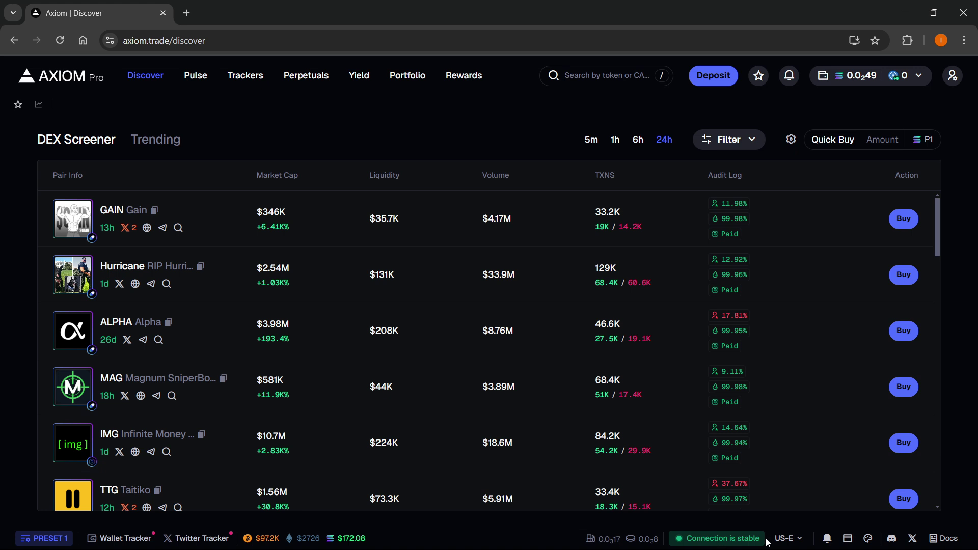
{"action": "left_click", "coordinate": [795, 543]}
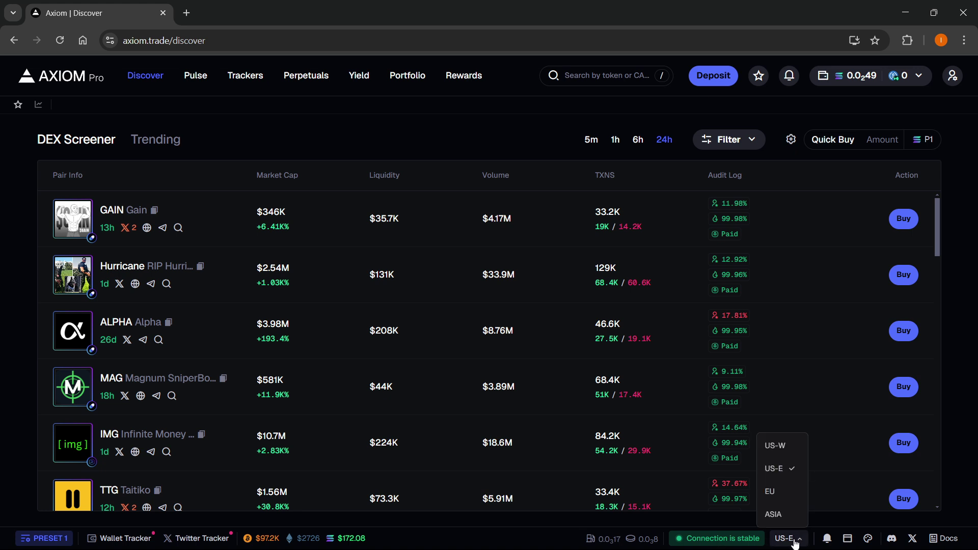
{"action": "left_click", "coordinate": [796, 543]}
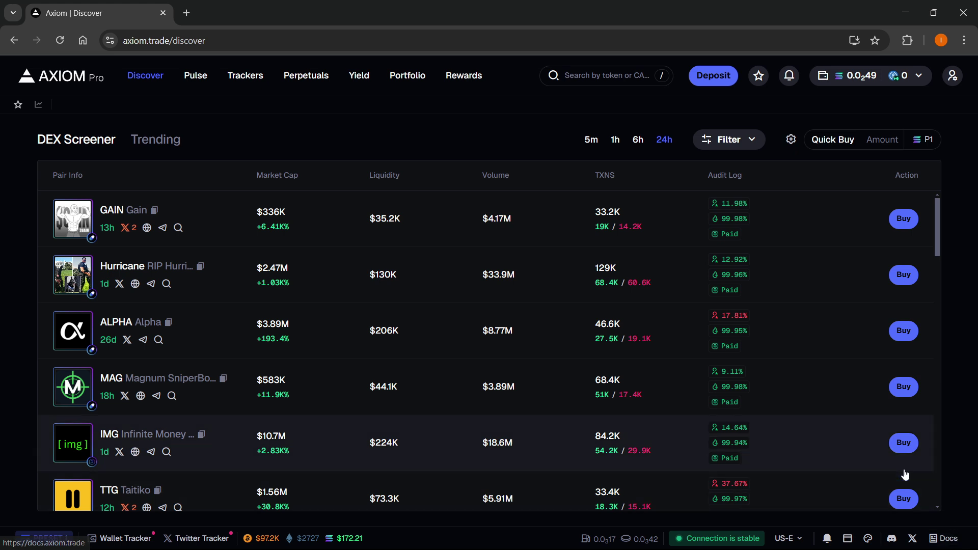
{"action": "scroll", "coordinate": [524, 286], "scroll_direction": "down", "scroll_amount": 1}
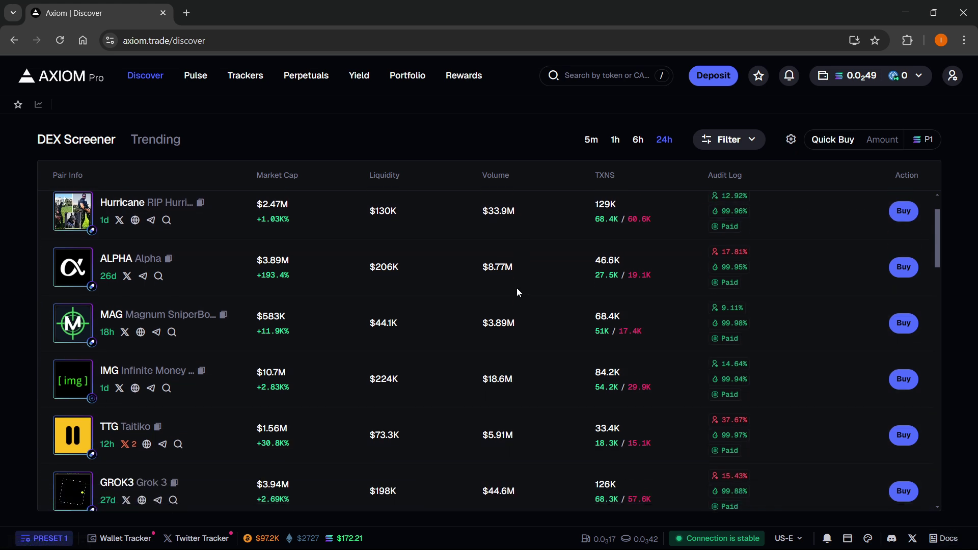
{"action": "scroll", "coordinate": [484, 308], "scroll_direction": "up", "scroll_amount": 1}
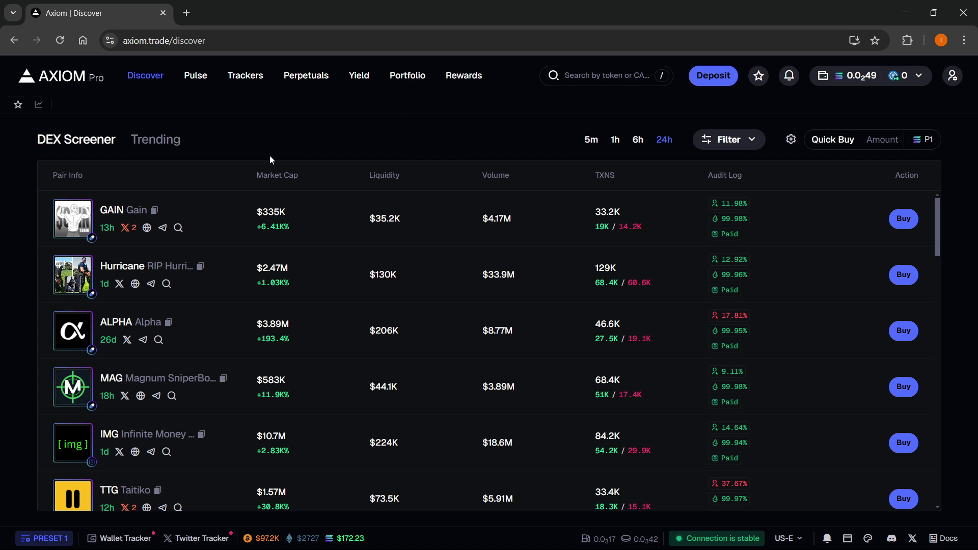
Open the Pulse page and scroll through its live token columns.
{"action": "left_click", "coordinate": [194, 82]}
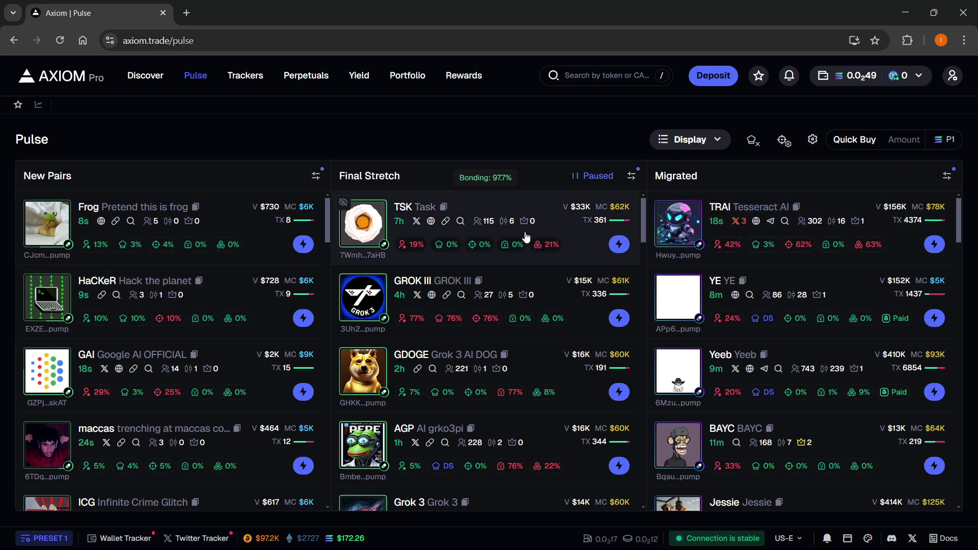
{"action": "scroll", "coordinate": [173, 306], "scroll_direction": "down", "scroll_amount": 2}
{"action": "scroll", "coordinate": [173, 305], "scroll_direction": "up", "scroll_amount": 2}
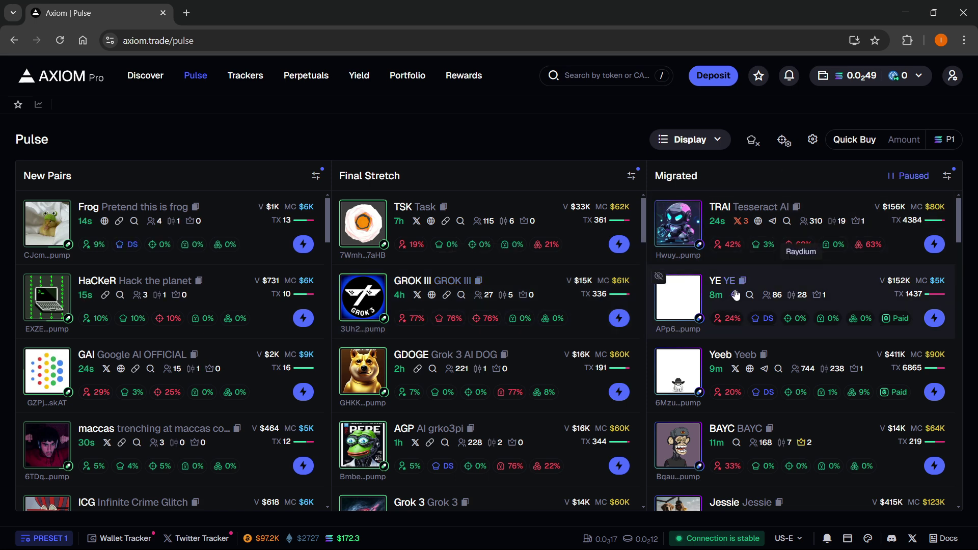
{"action": "scroll", "coordinate": [735, 295], "scroll_direction": "down", "scroll_amount": 3}
{"action": "scroll", "coordinate": [736, 296], "scroll_direction": "up", "scroll_amount": 3}
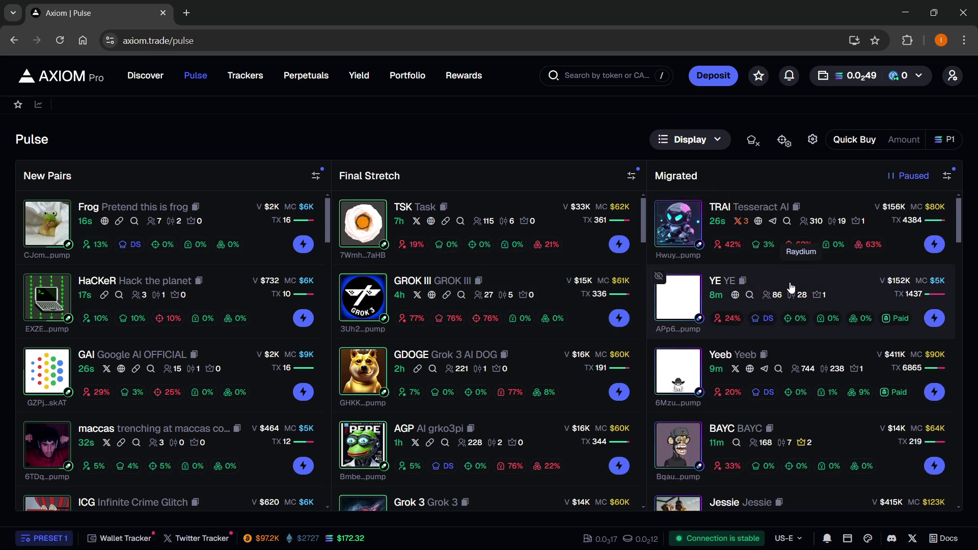
Browse the Final Stretch, New Pairs and Migrated filter settings, closing without changes.
{"action": "left_click", "coordinate": [631, 176]}
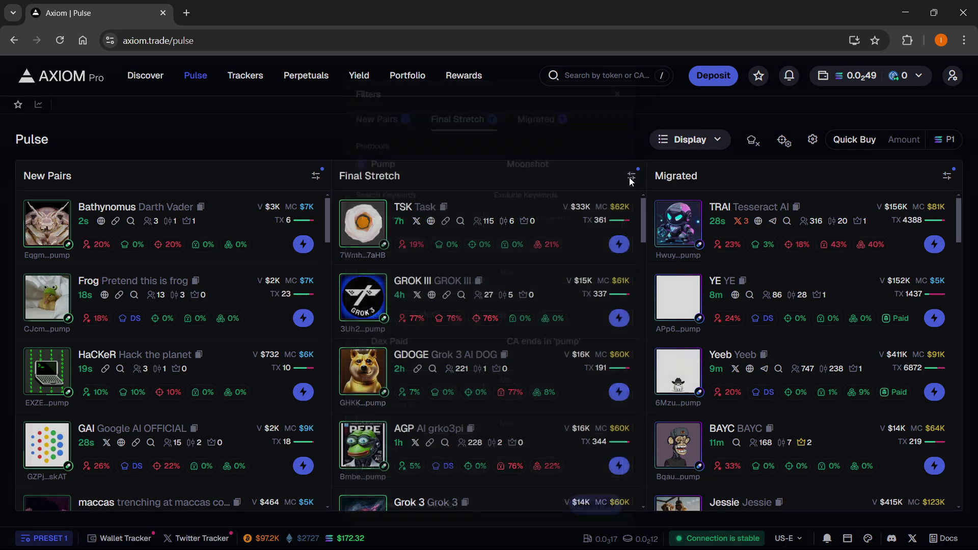
{"action": "left_click", "coordinate": [617, 94]}
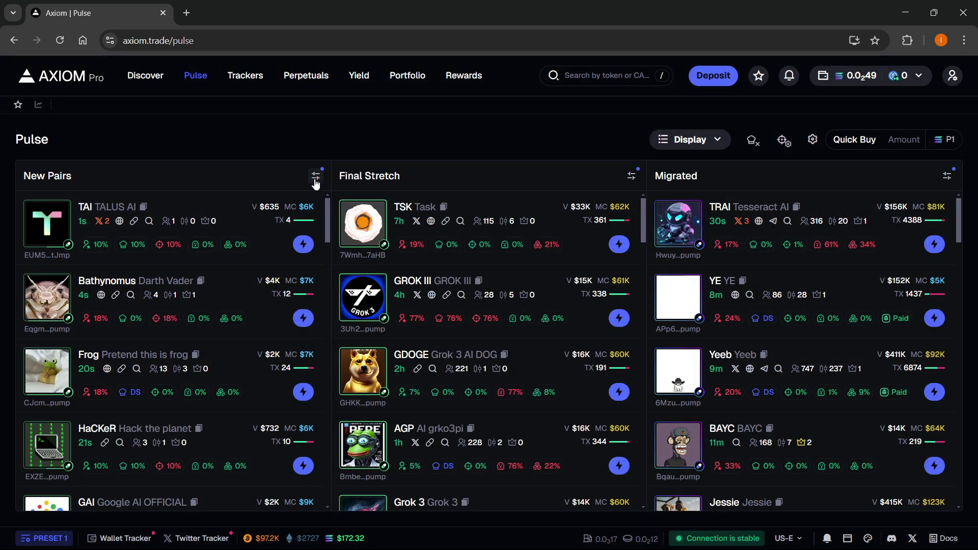
{"action": "left_click", "coordinate": [315, 178]}
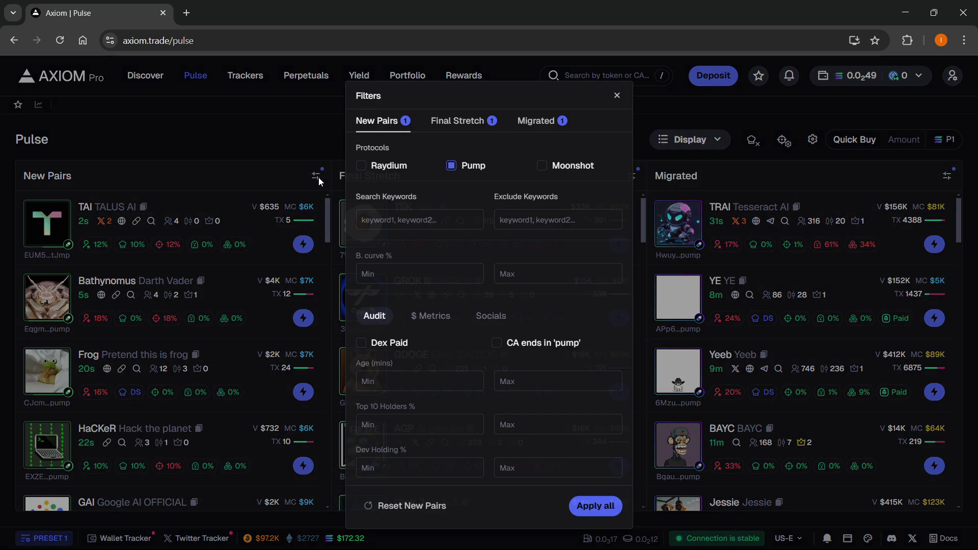
{"action": "left_click", "coordinate": [454, 127]}
{"action": "left_click", "coordinate": [535, 121]}
{"action": "left_click", "coordinate": [617, 95]}
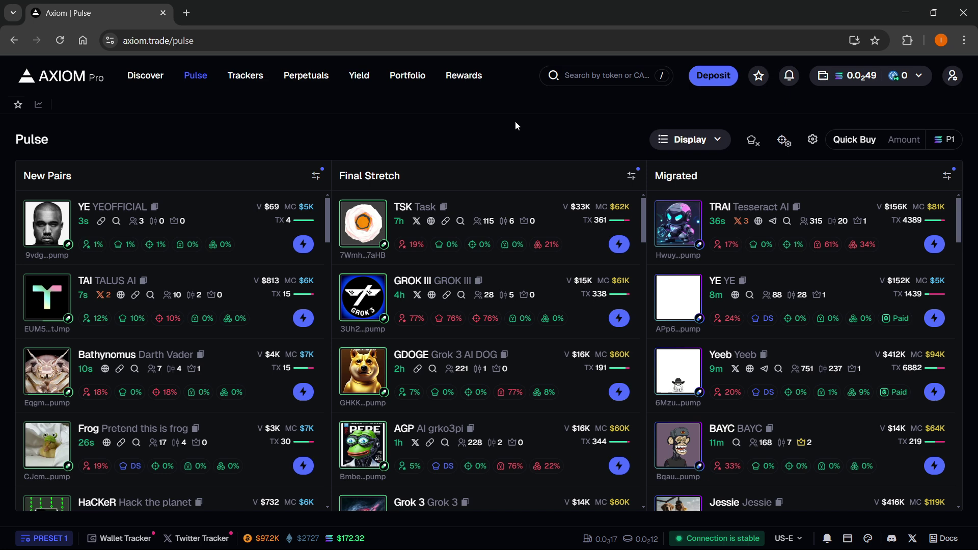
Show the Trackers page's Wallet Manager list, briefly opening and closing the floating Wallet Tracker.
{"action": "left_click", "coordinate": [247, 77]}
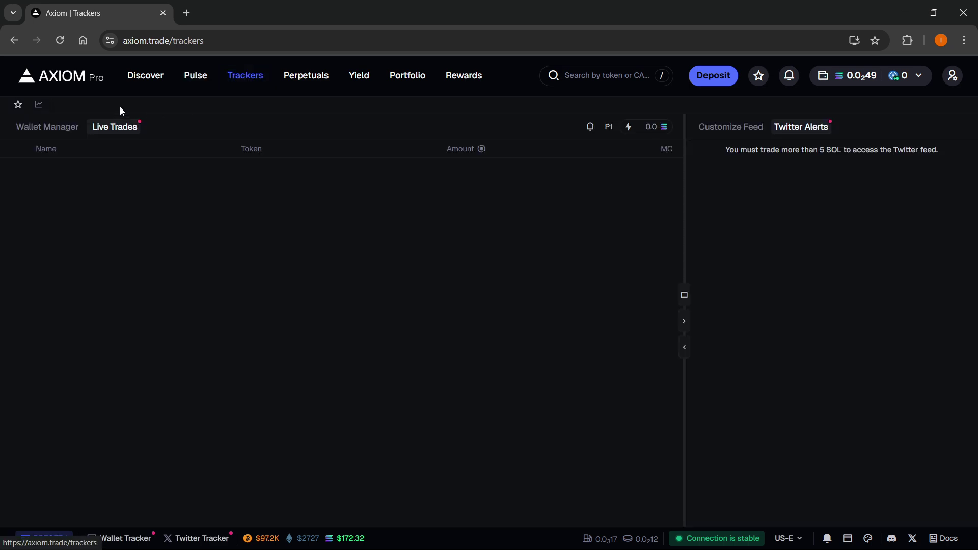
{"action": "left_click", "coordinate": [46, 132]}
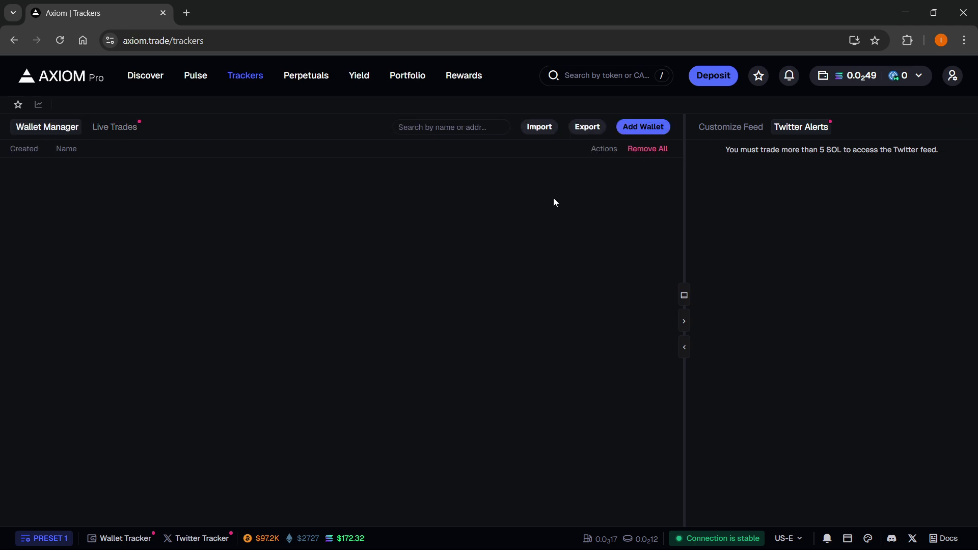
{"action": "left_click", "coordinate": [119, 545]}
{"action": "left_click", "coordinate": [640, 184]}
Go to Perpetuals and toggle the right panel to Trades and back to Order Book.
{"action": "left_click", "coordinate": [305, 74]}
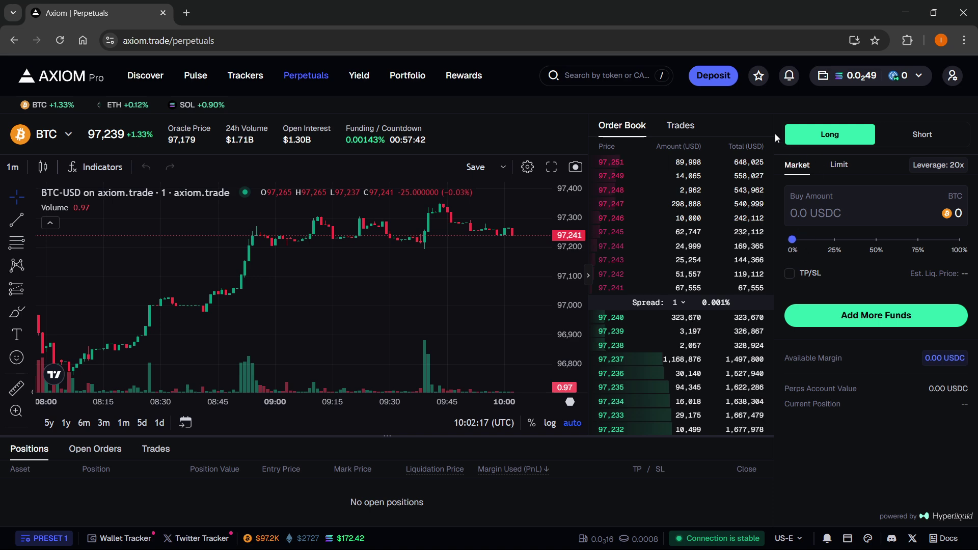
{"action": "left_click", "coordinate": [666, 125]}
{"action": "left_click", "coordinate": [631, 124]}
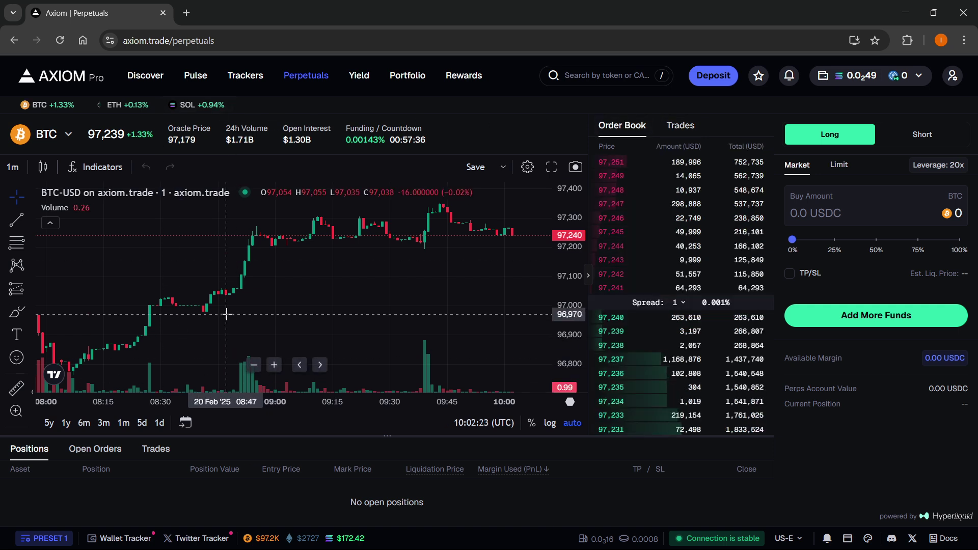
{"action": "mouse_move", "coordinate": [293, 244]}
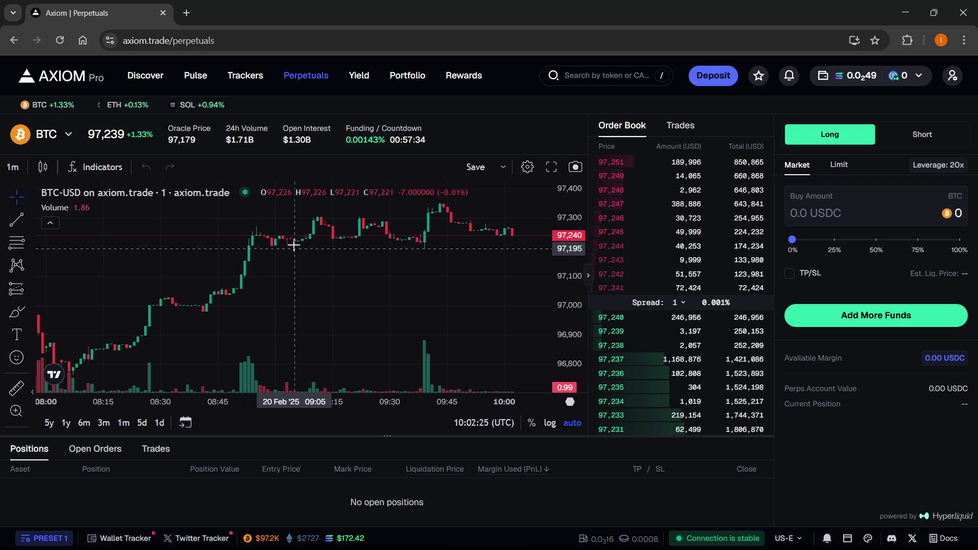
Visit the Yield page, then go to the Portfolio page.
{"action": "left_click", "coordinate": [360, 76]}
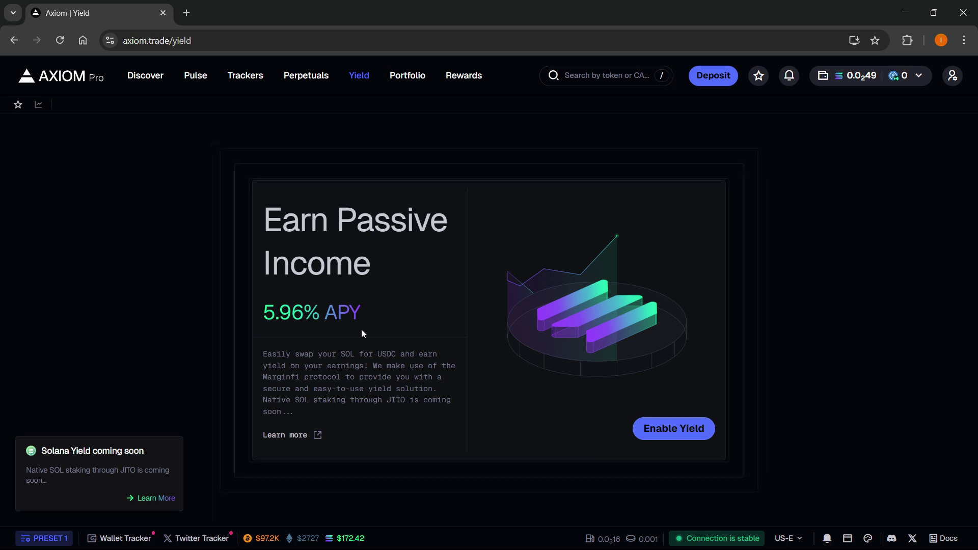
{"action": "left_click", "coordinate": [409, 76]}
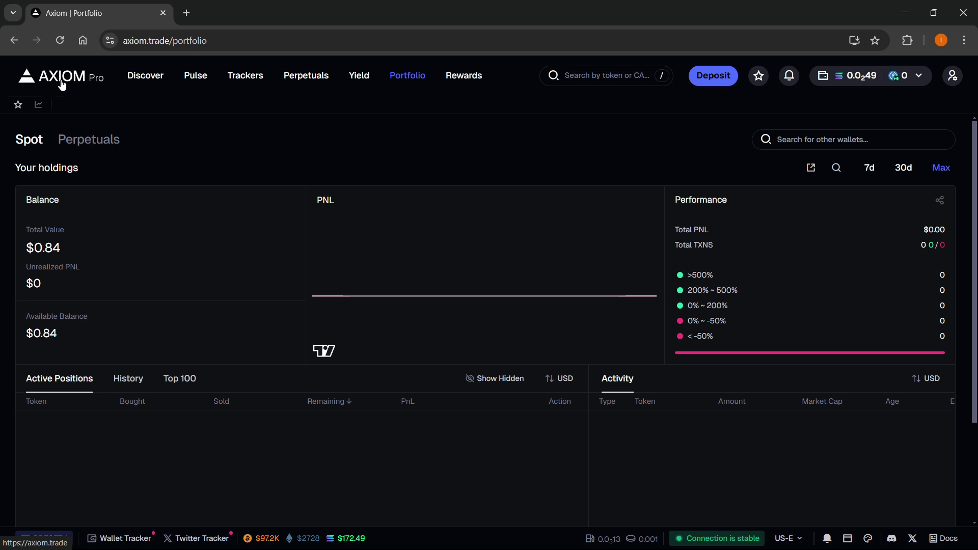
{"action": "left_click", "coordinate": [711, 74]}
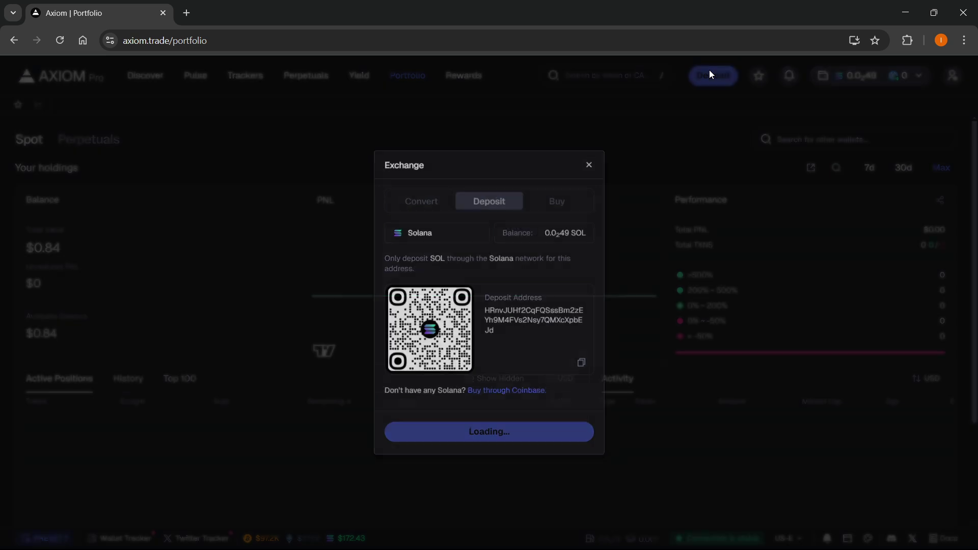
{"action": "left_click", "coordinate": [421, 202]}
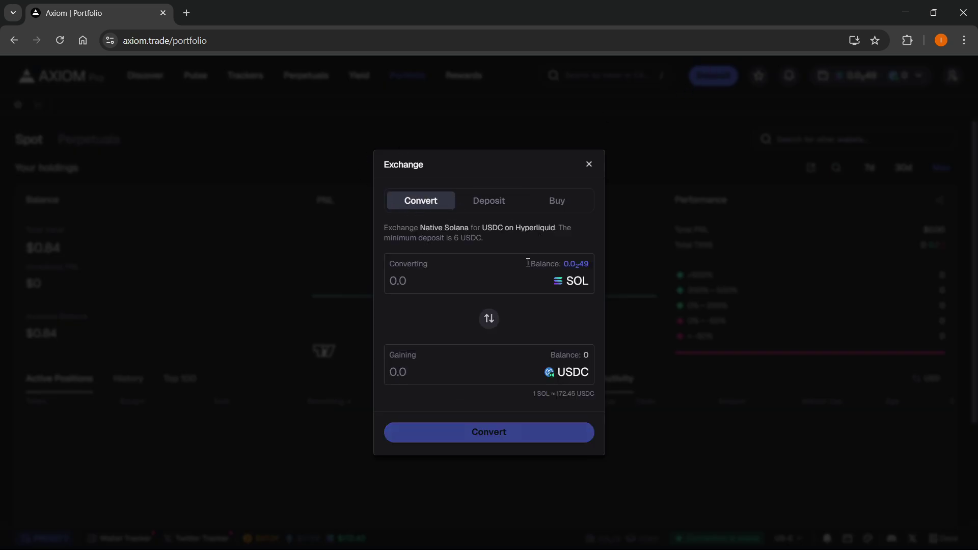
{"action": "left_click", "coordinate": [490, 209]}
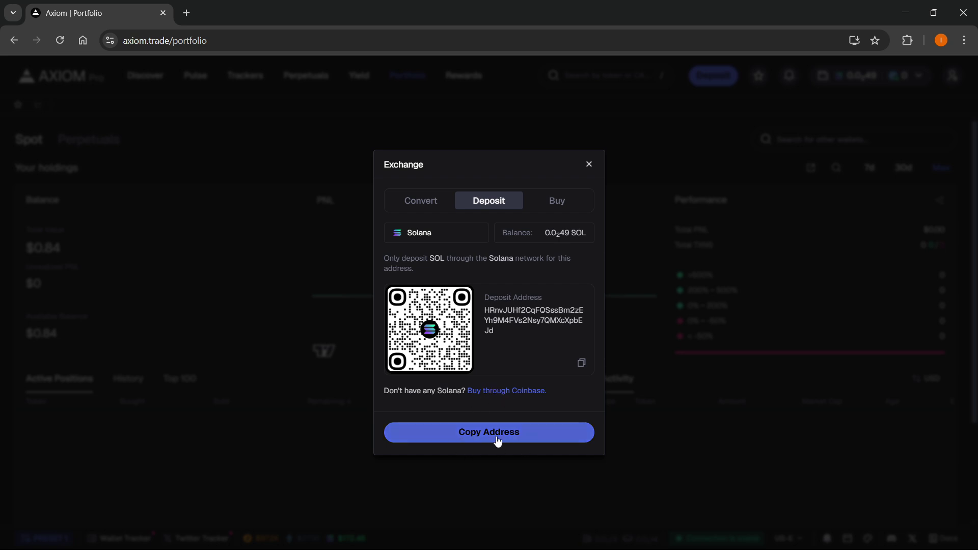
{"action": "left_click", "coordinate": [560, 201]}
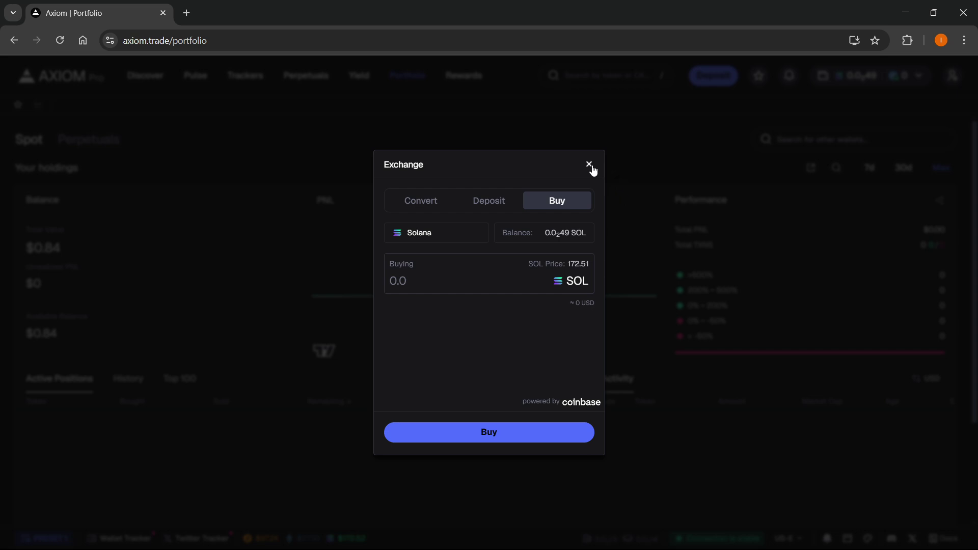
Dismiss the exchange dialog, peek at watchlist and notifications, then show the wallet balance summary.
{"action": "left_click", "coordinate": [589, 172]}
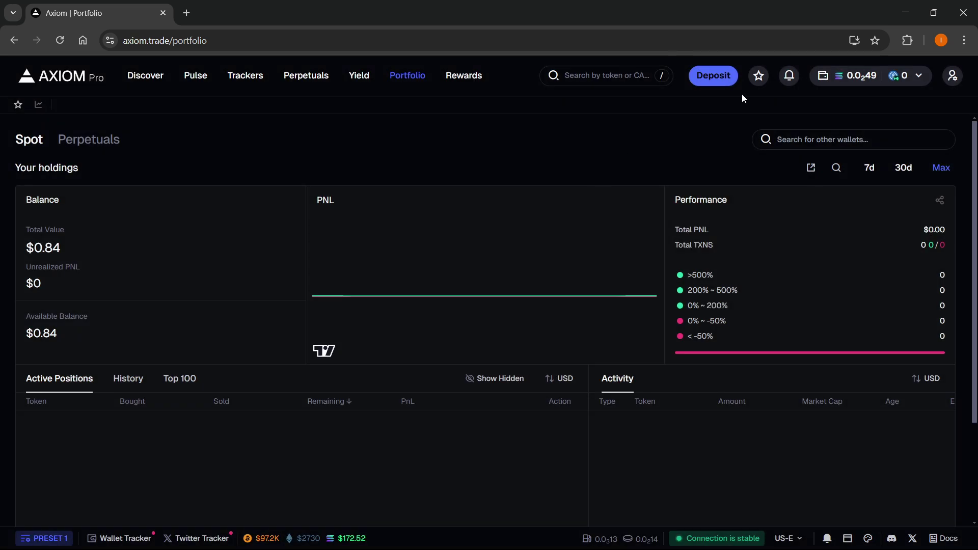
{"action": "left_click", "coordinate": [760, 77]}
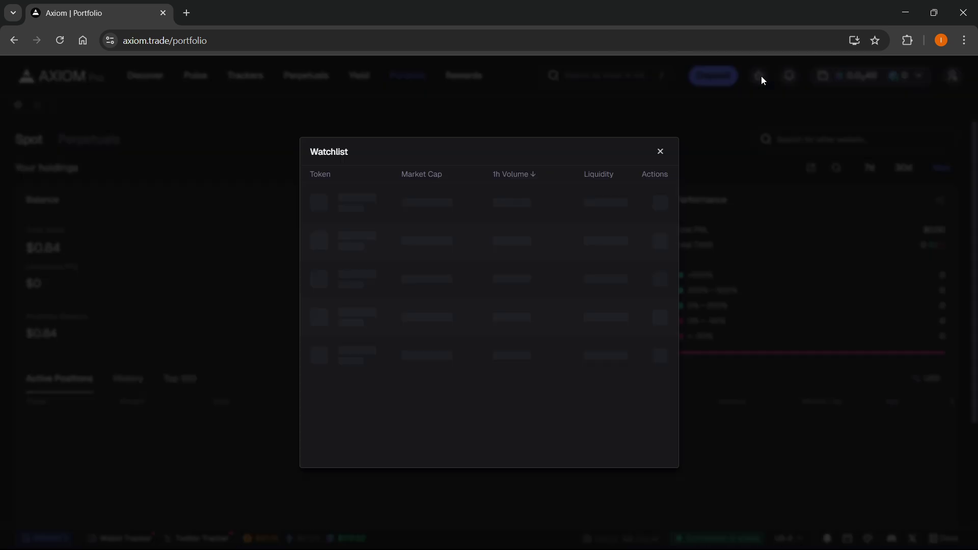
{"action": "left_click", "coordinate": [661, 152]}
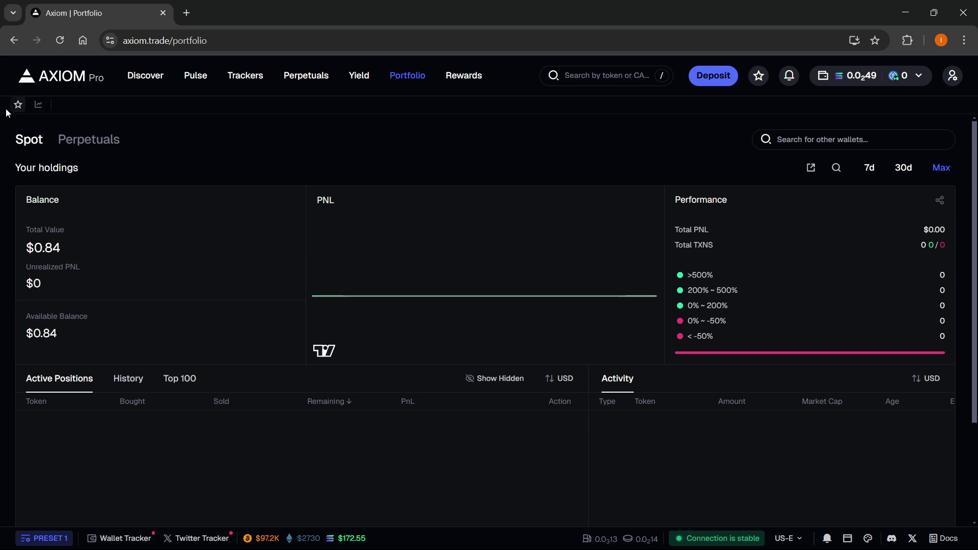
{"action": "left_click", "coordinate": [791, 80]}
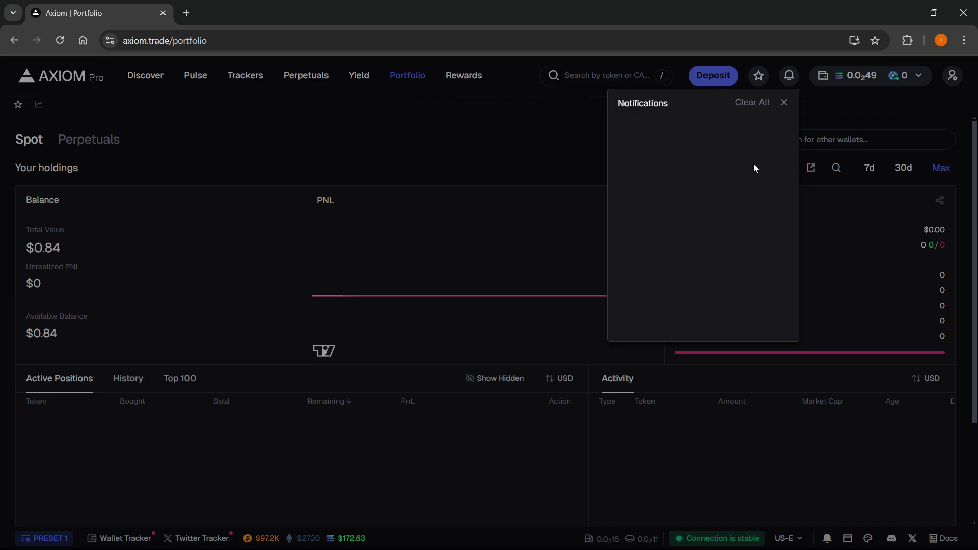
{"action": "left_click", "coordinate": [784, 102]}
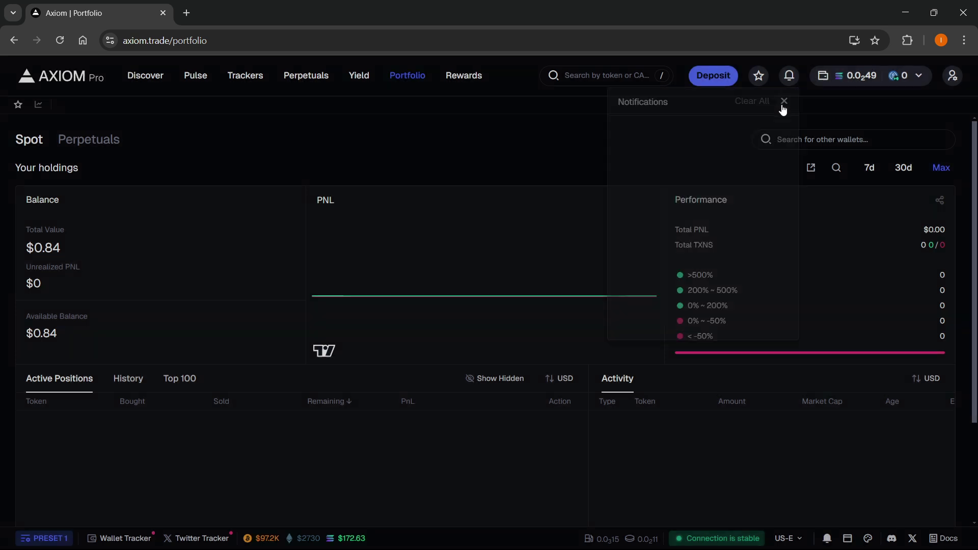
{"action": "left_click", "coordinate": [832, 71]}
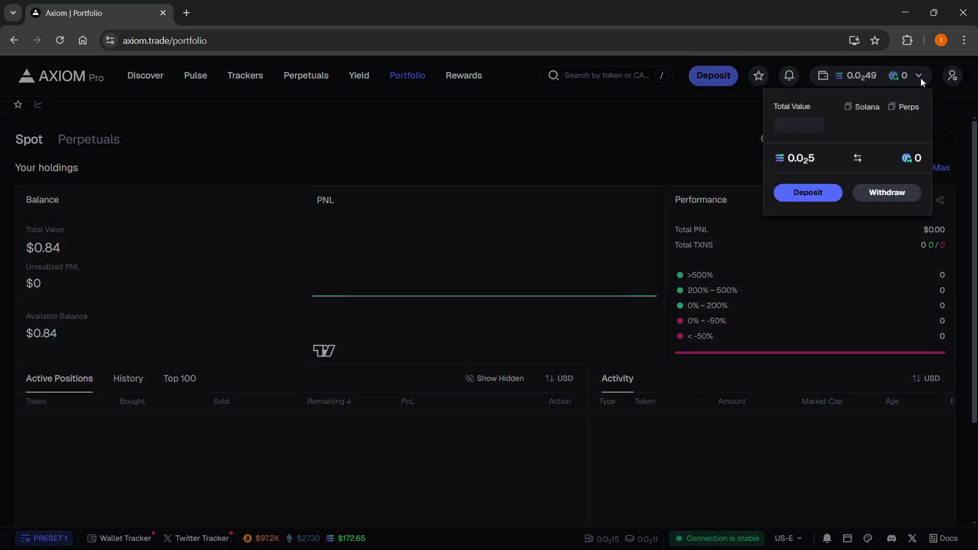
Check the account menu, dismiss it, and go back to the Discover page.
{"action": "left_click", "coordinate": [955, 82]}
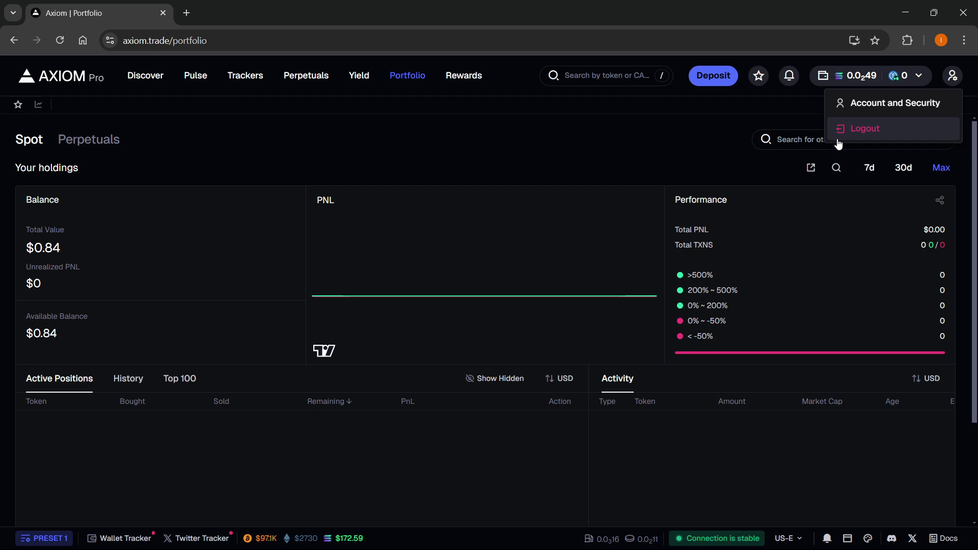
{"action": "left_click", "coordinate": [599, 160]}
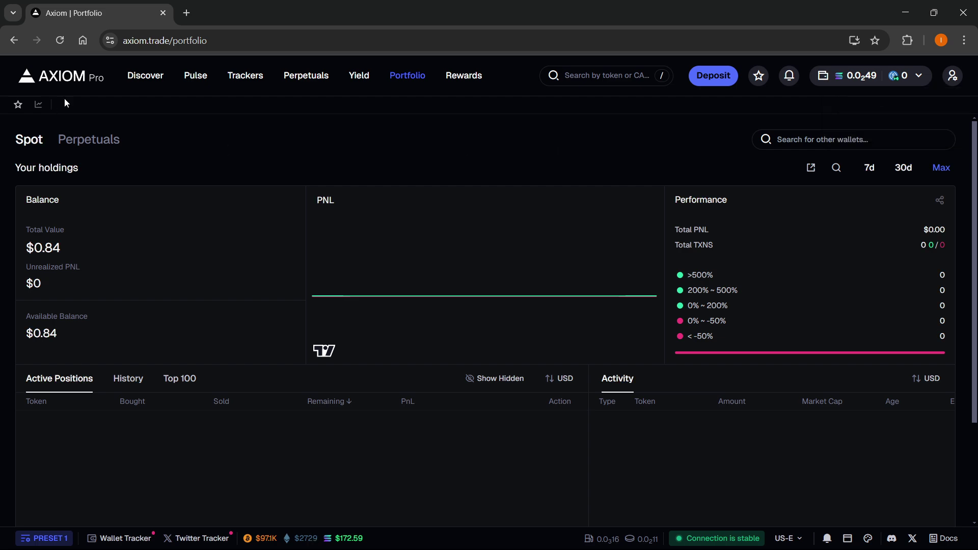
{"action": "left_click", "coordinate": [154, 80]}
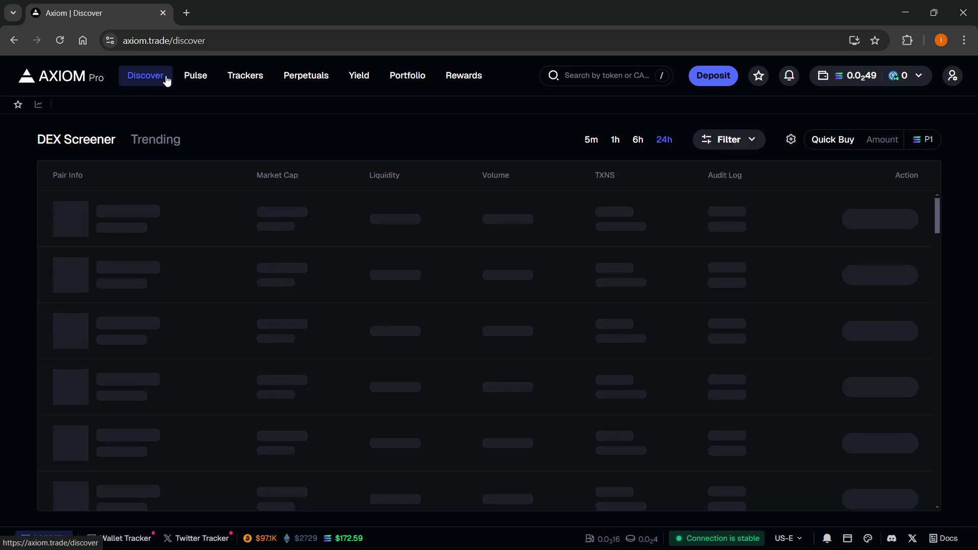